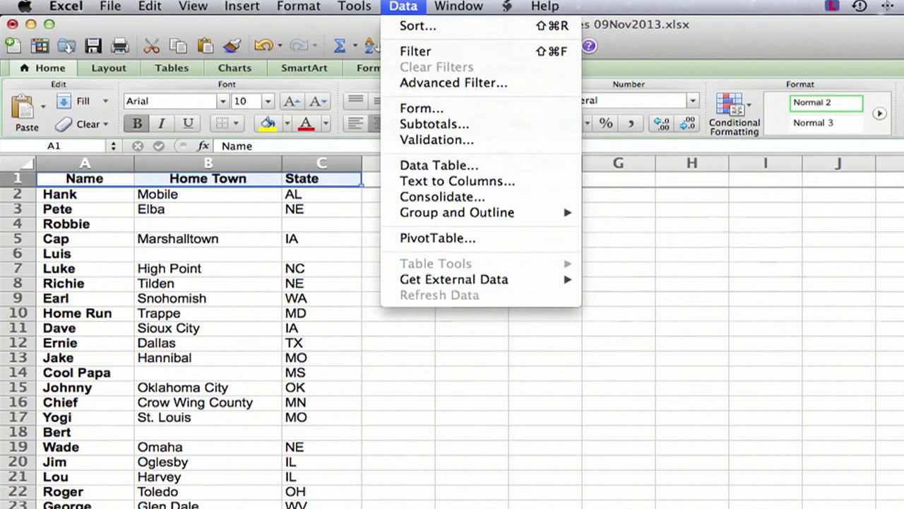
- Try the Home Town filter options and select cells A4 and A1 in the table
click(416, 51)
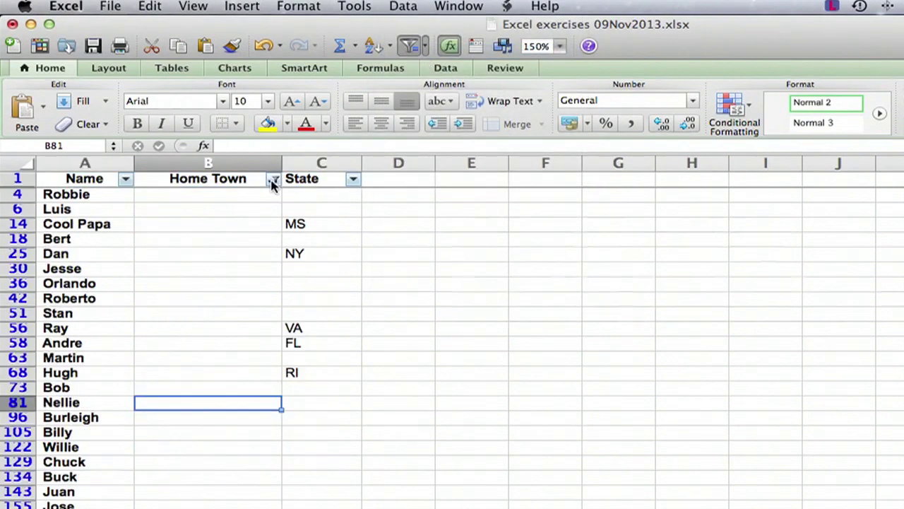
click(272, 179)
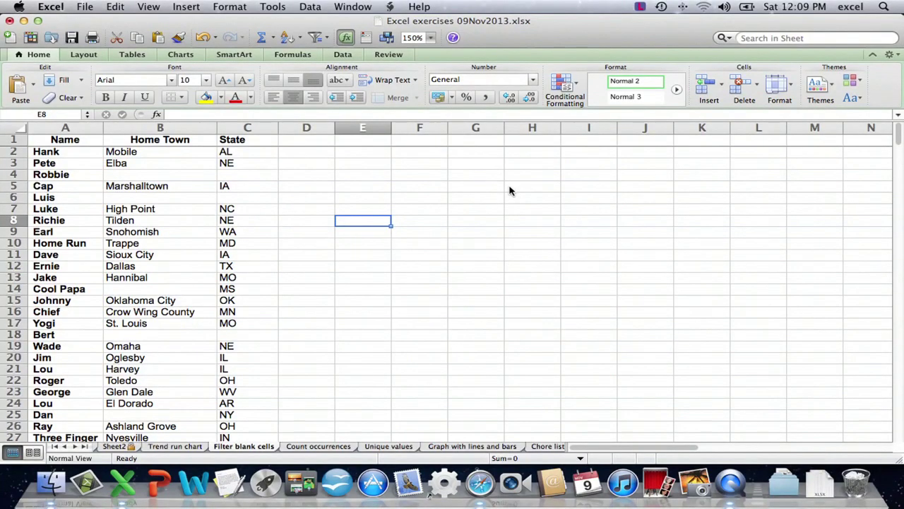
click(83, 174)
click(356, 199)
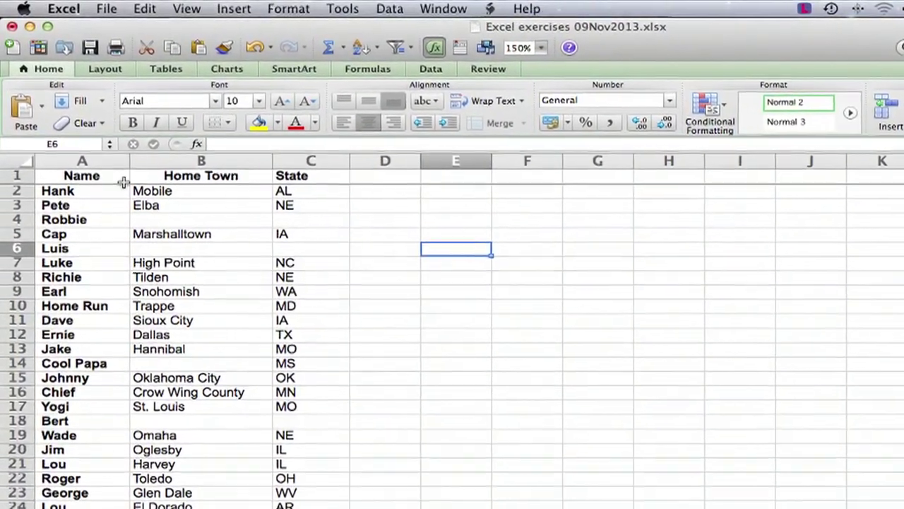
click(122, 182)
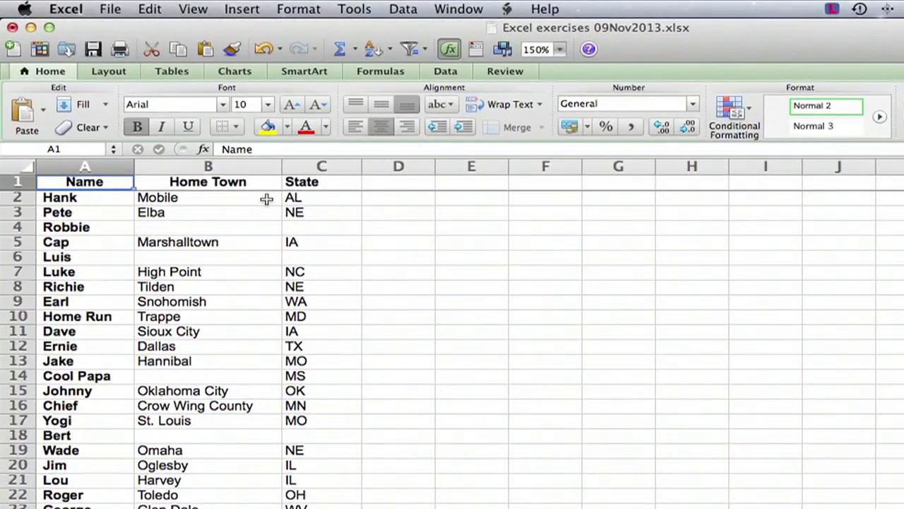
click(387, 253)
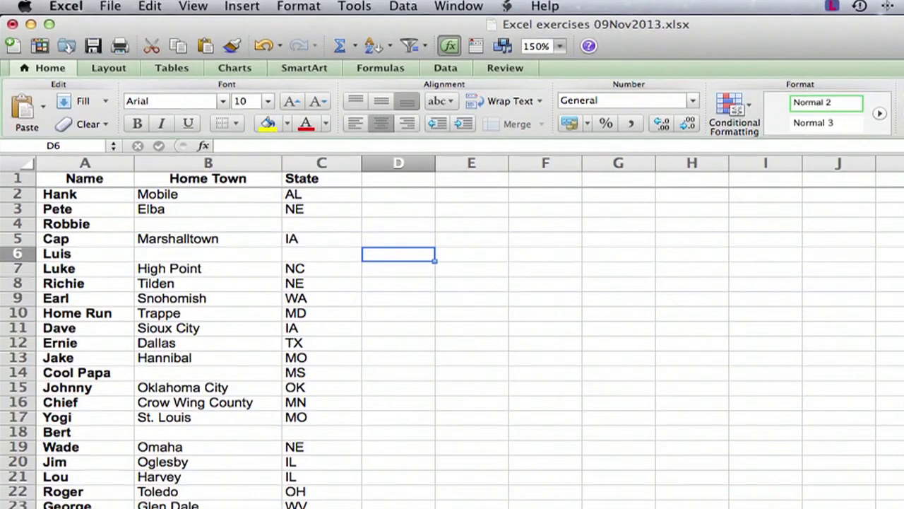
- Select the Name, Home Town and State headers and switch on Data > Filter
click(403, 7)
click(402, 7)
drag(91, 179, 304, 181)
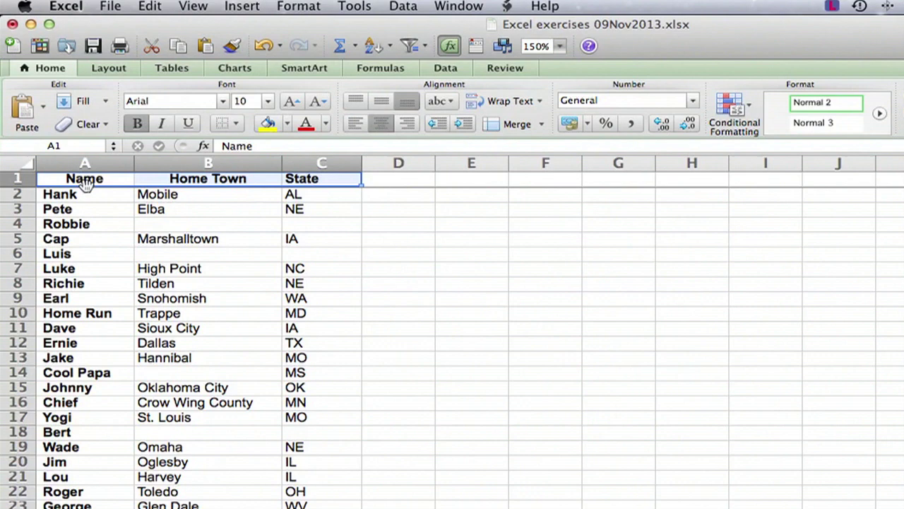
click(402, 6)
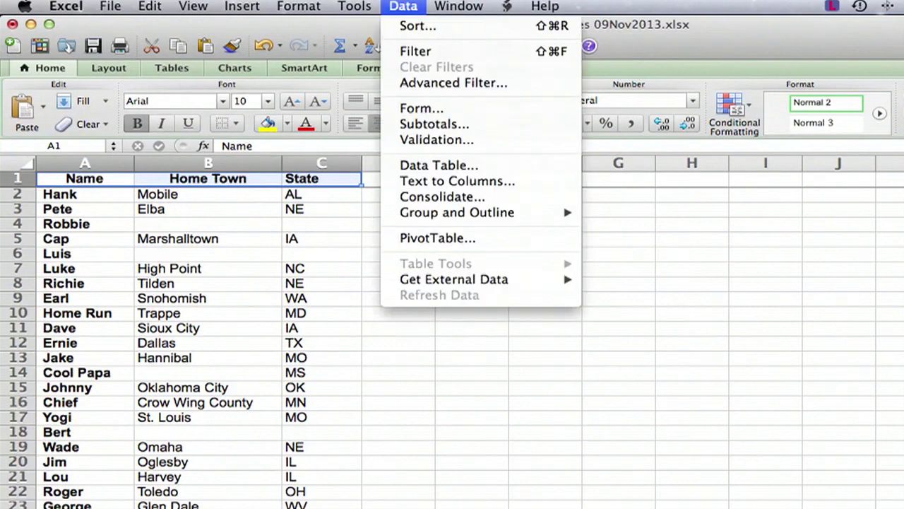
click(424, 57)
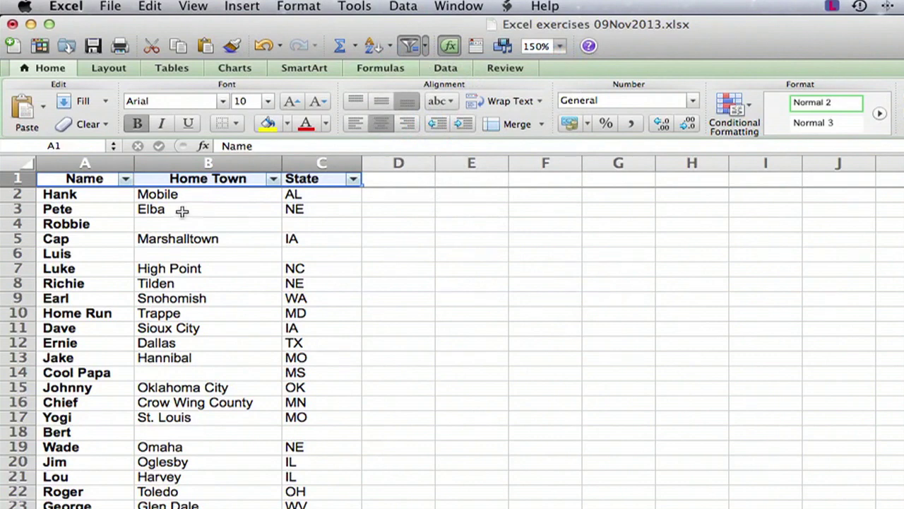
click(126, 178)
click(489, 212)
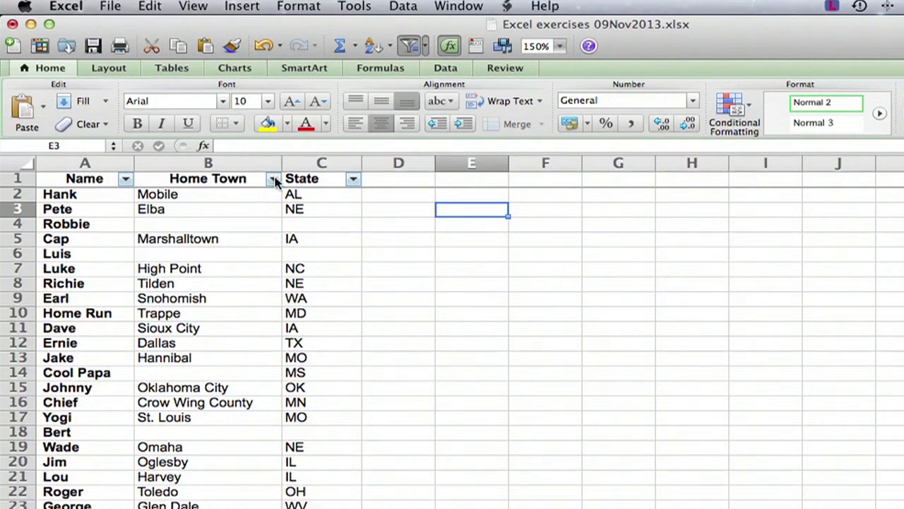
- In the Home Town filter, uncheck (Select All) so every town, Alexandria included, is cleared
click(272, 179)
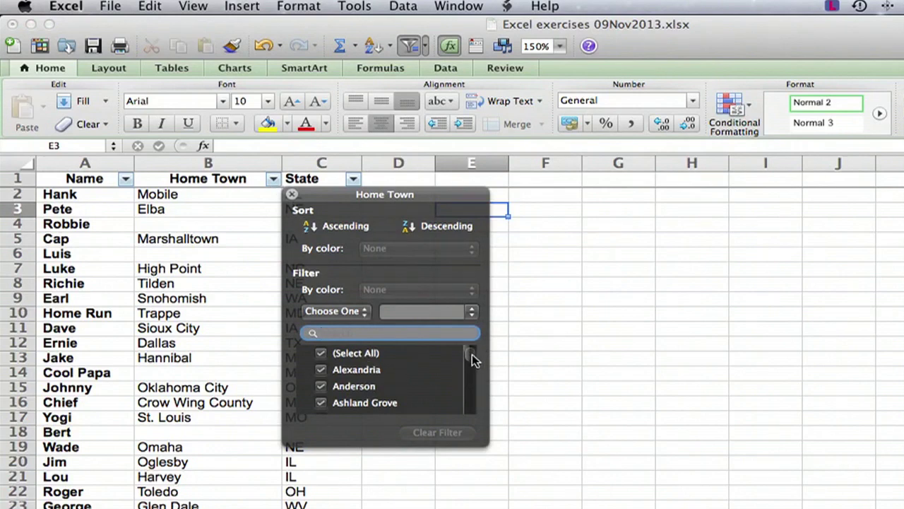
mouse_move(472, 359)
mouse_down()
mouse_move(474, 413)
mouse_move(472, 351)
mouse_up()
click(380, 371)
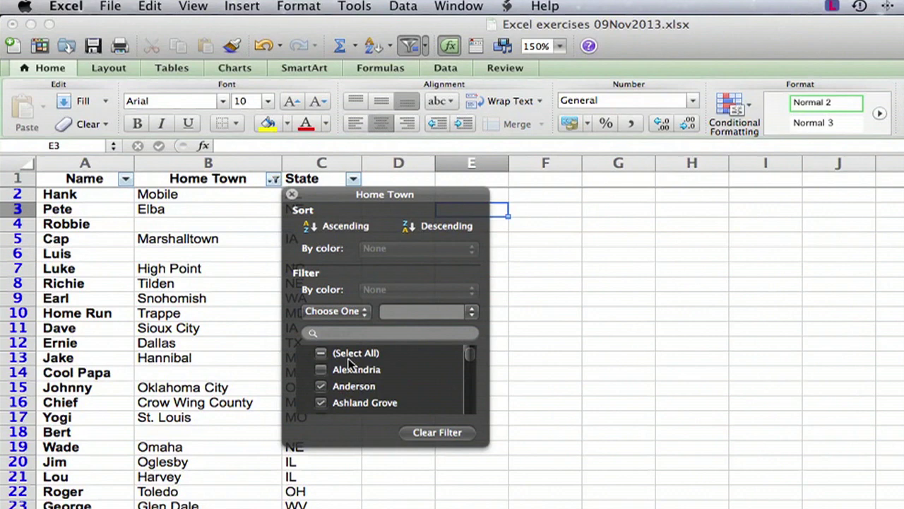
click(322, 371)
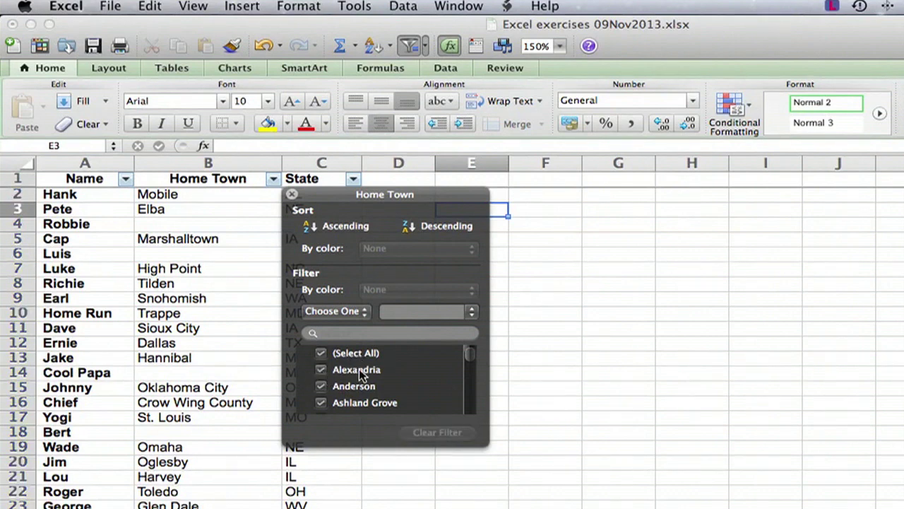
click(321, 353)
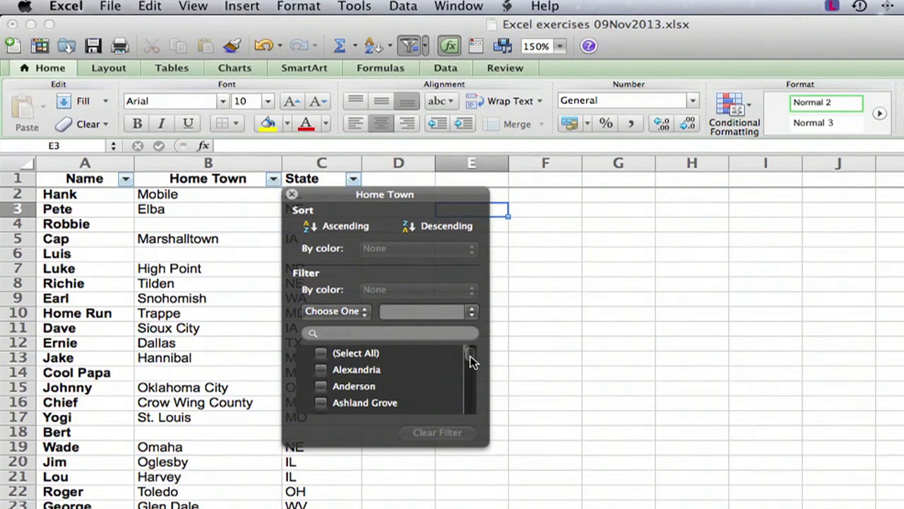
drag(471, 360, 474, 415)
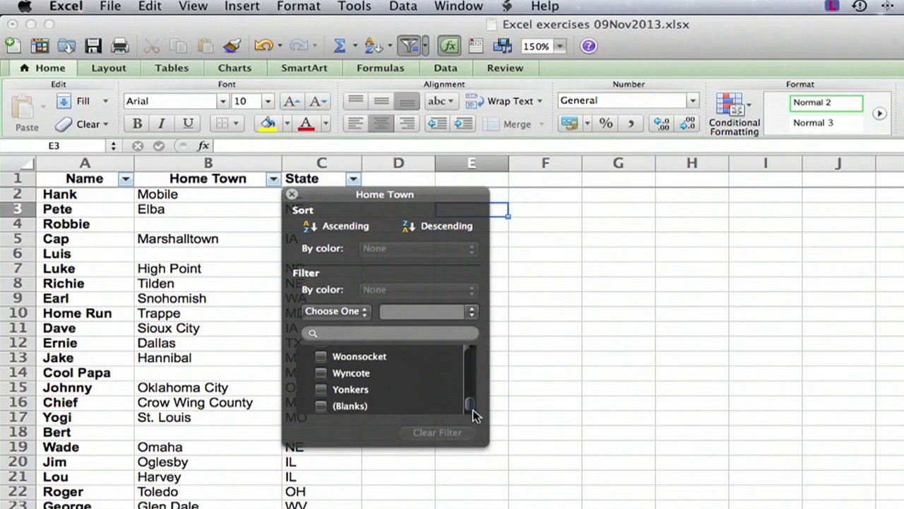
click(320, 406)
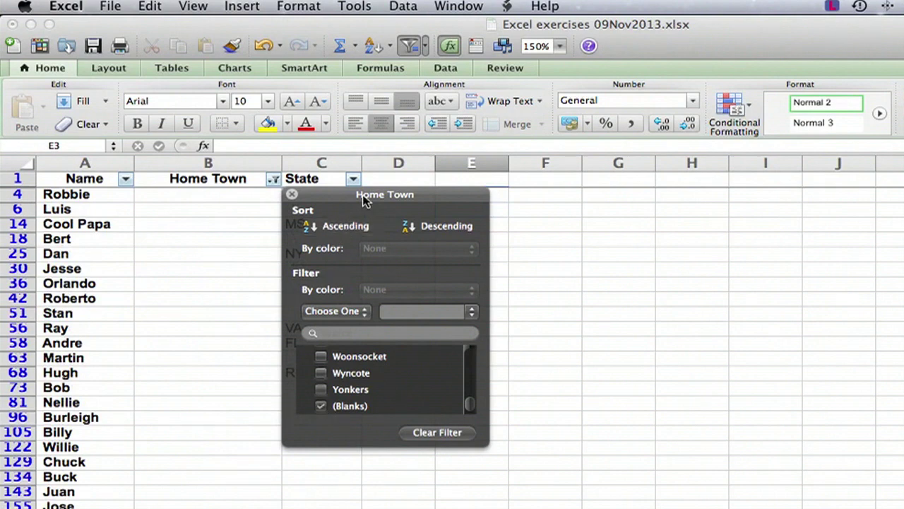
drag(363, 199, 640, 219)
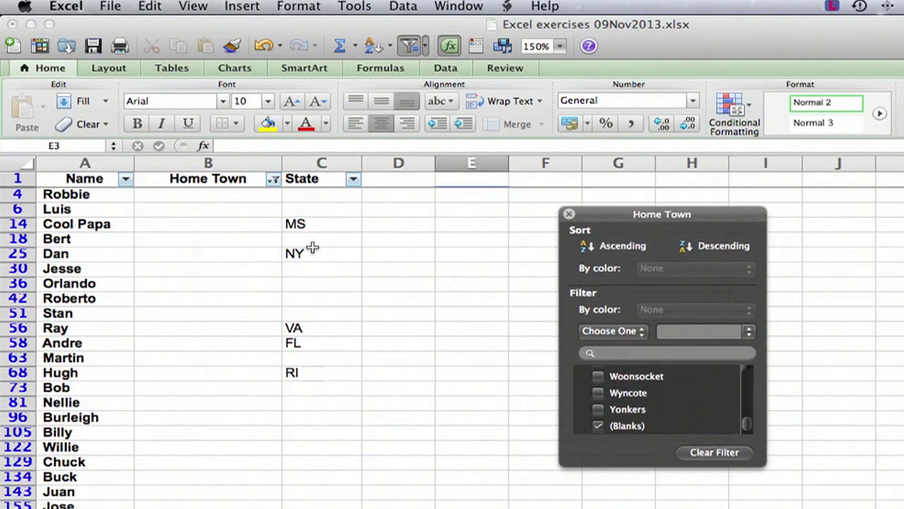
click(98, 199)
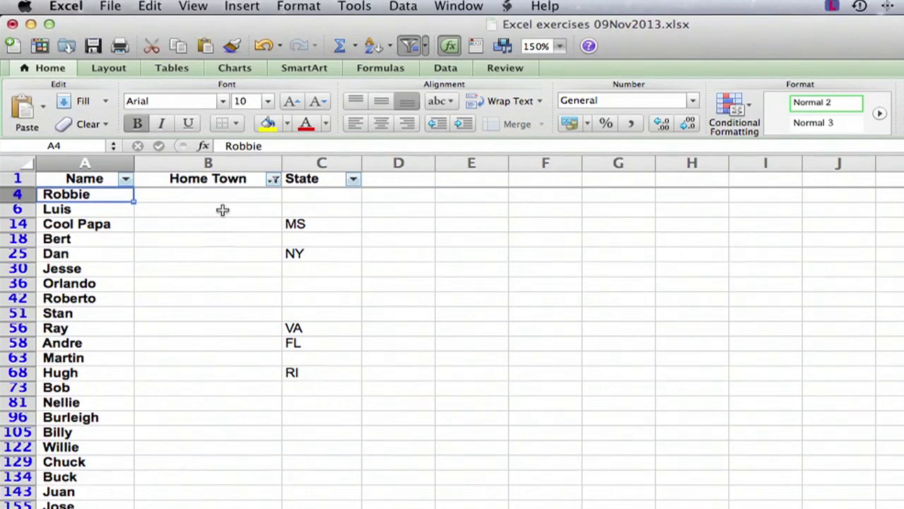
scroll(223, 210, down, 5)
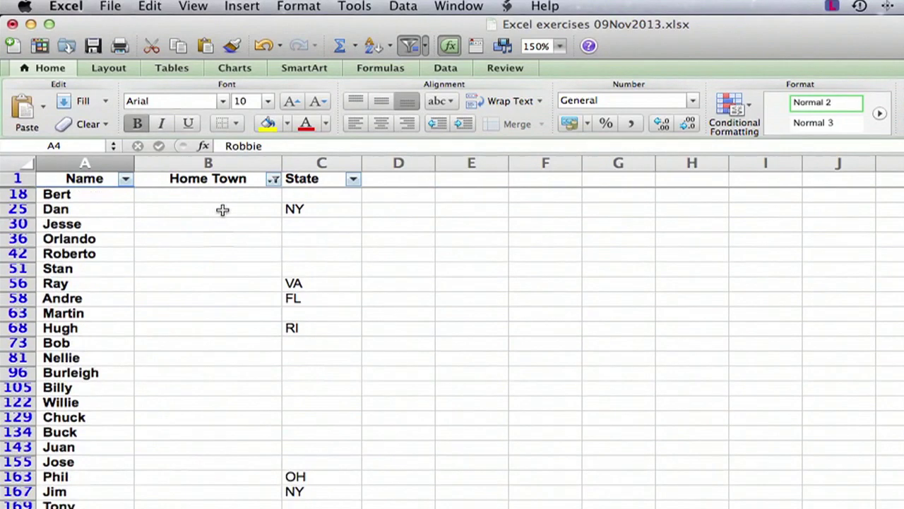
right_click(224, 212)
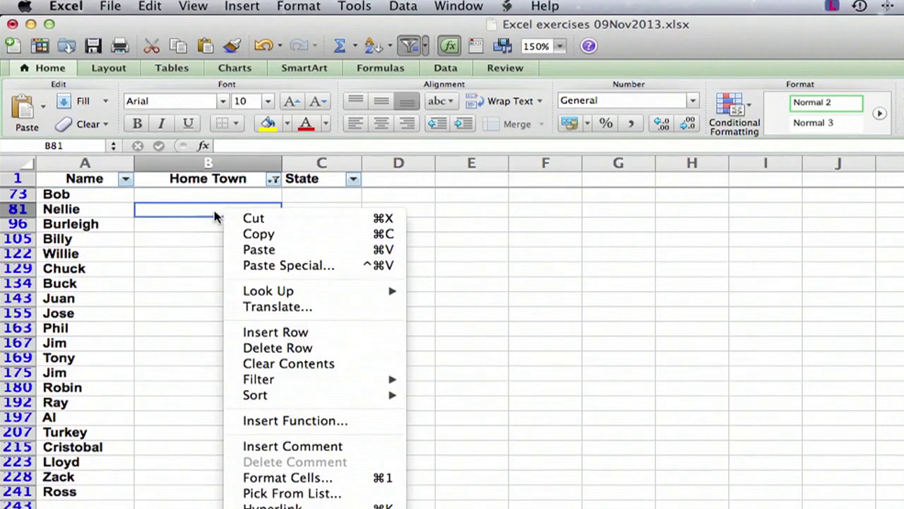
click(181, 227)
scroll(204, 240, up, 3)
scroll(205, 248, up, 5)
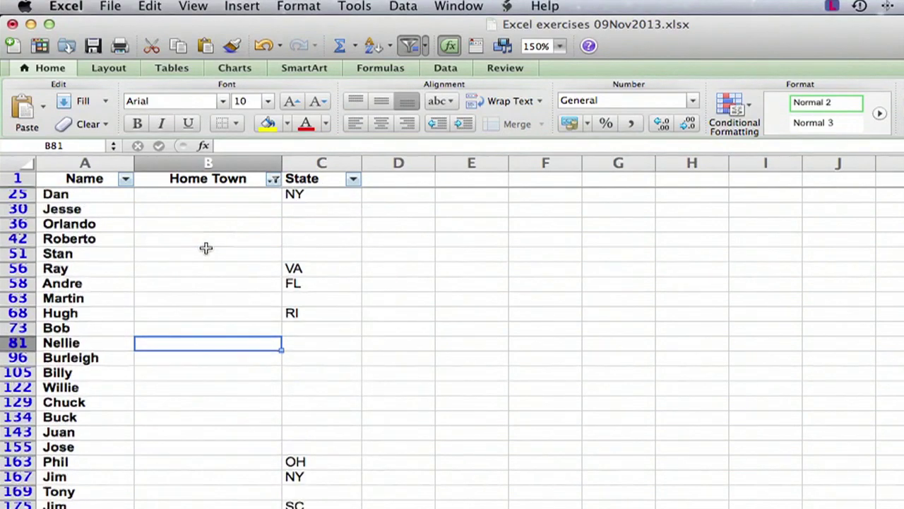
scroll(222, 236, right, 1)
scroll(226, 233, left, 1)
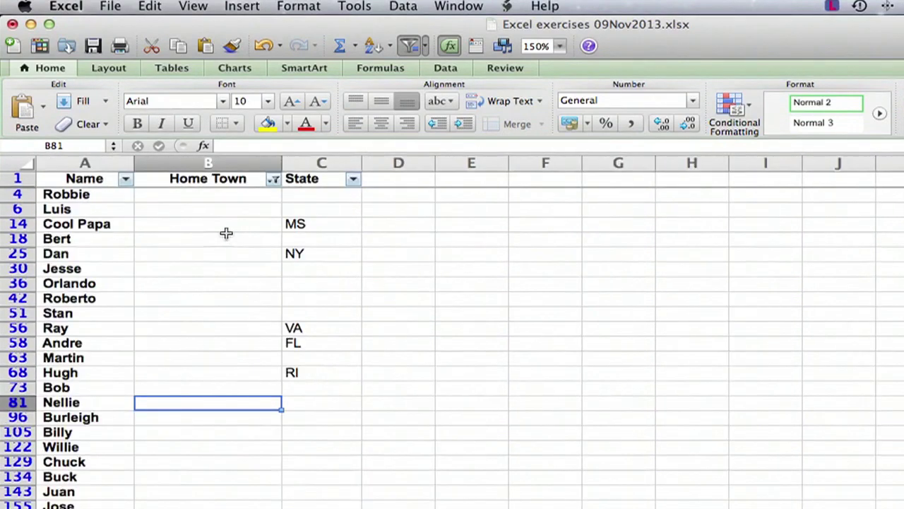
- Clear the Home Town filter by re-checking (Select All)
click(272, 181)
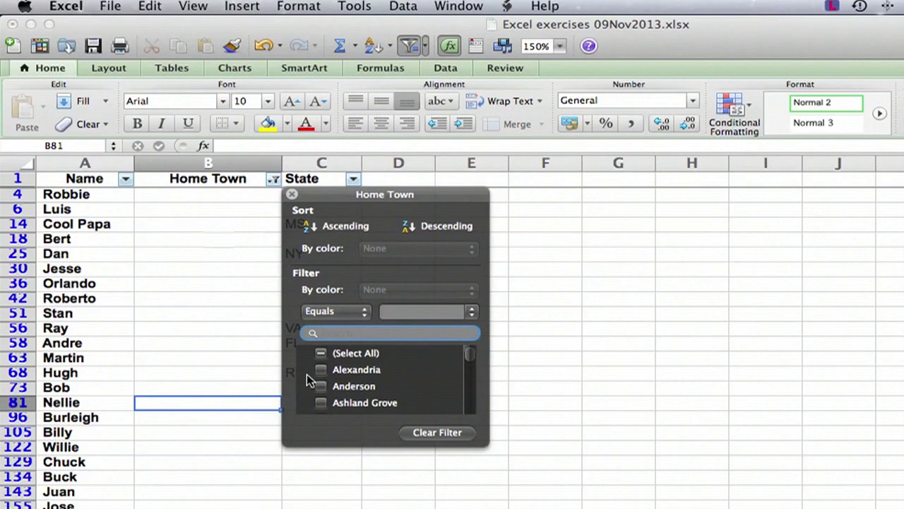
click(322, 353)
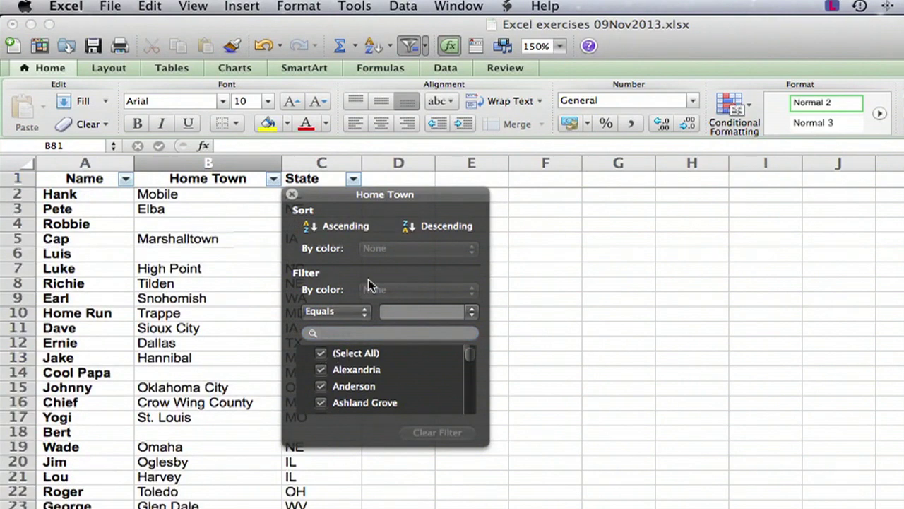
drag(355, 193, 575, 211)
- Filter State to exclude (Blanks), hiding rows like Robbie, Luis and Bert
click(353, 180)
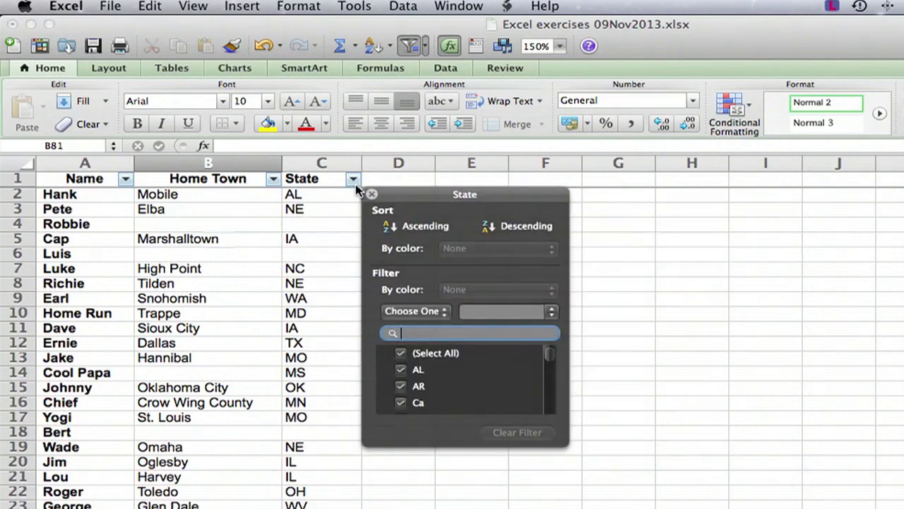
click(352, 181)
click(352, 181)
click(400, 354)
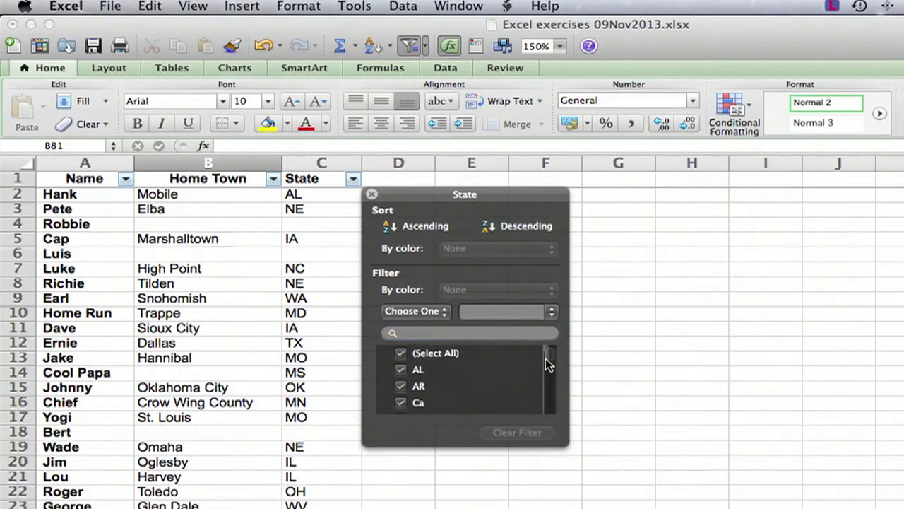
drag(550, 361, 551, 430)
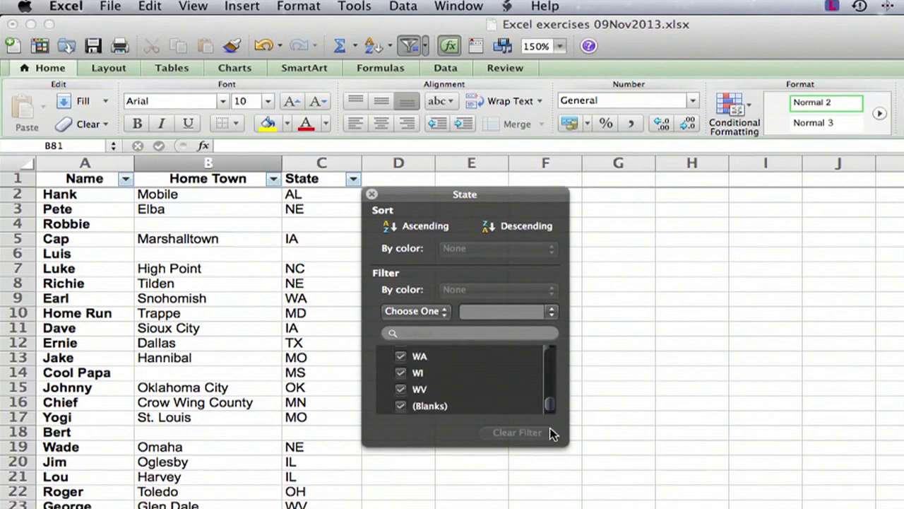
click(401, 406)
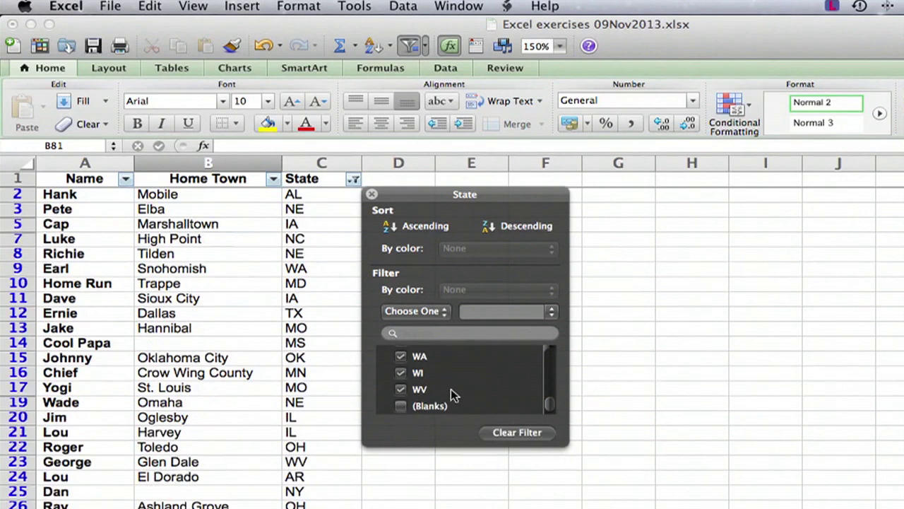
- Filter Home Town to (Blanks) only, leaving rows like Cool Papa, Dan and Lloyd
click(274, 180)
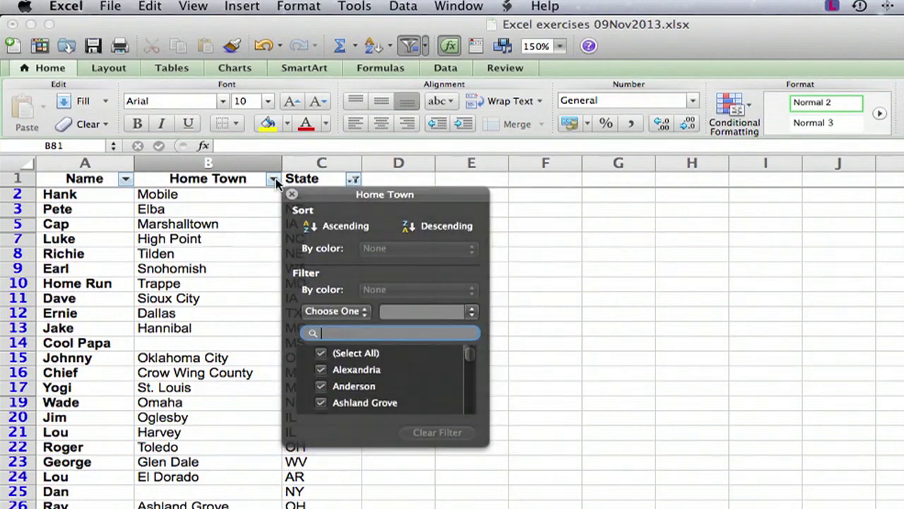
click(323, 353)
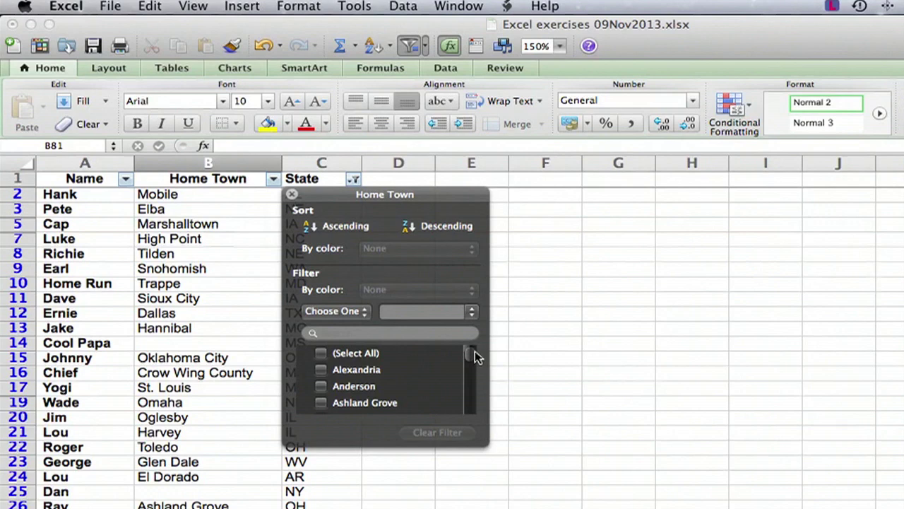
drag(470, 360, 475, 503)
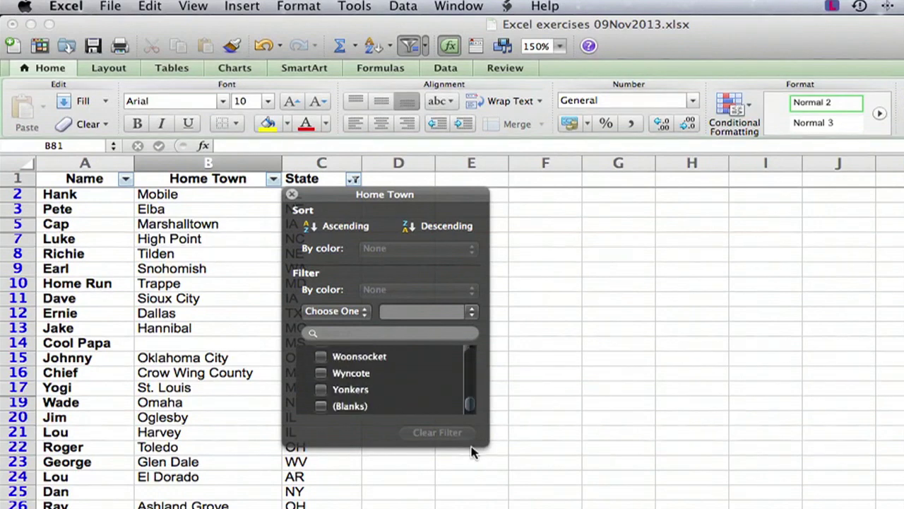
click(321, 405)
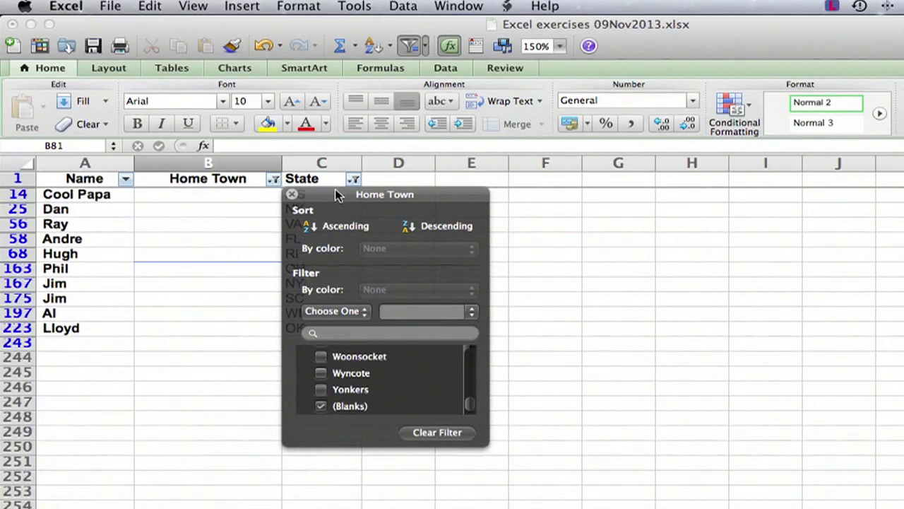
drag(337, 195, 525, 204)
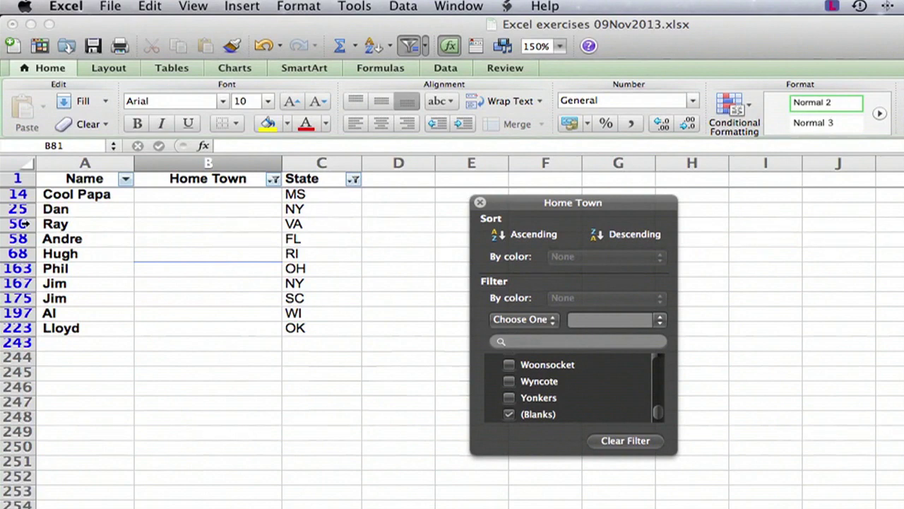